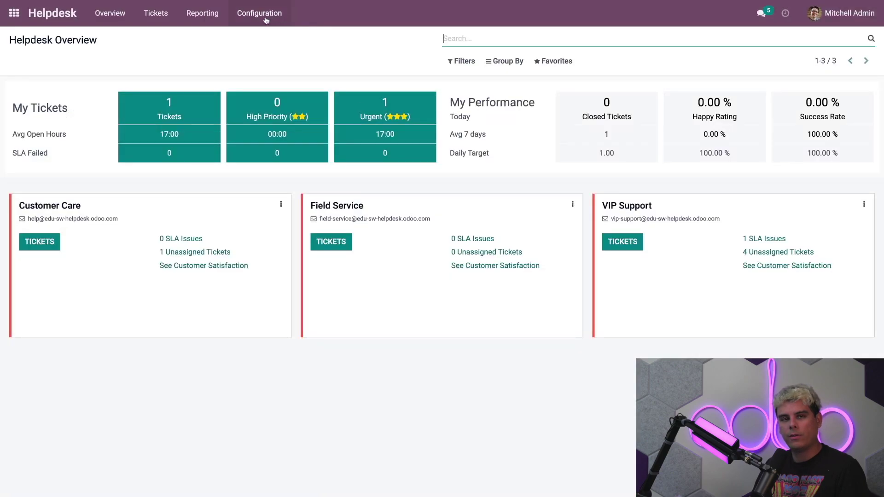
Step: Open the Customer Care helpdesk team, review its Email Alias, Live Chat and Website Form channels, and save
left_click(270, 17)
left_click(302, 37)
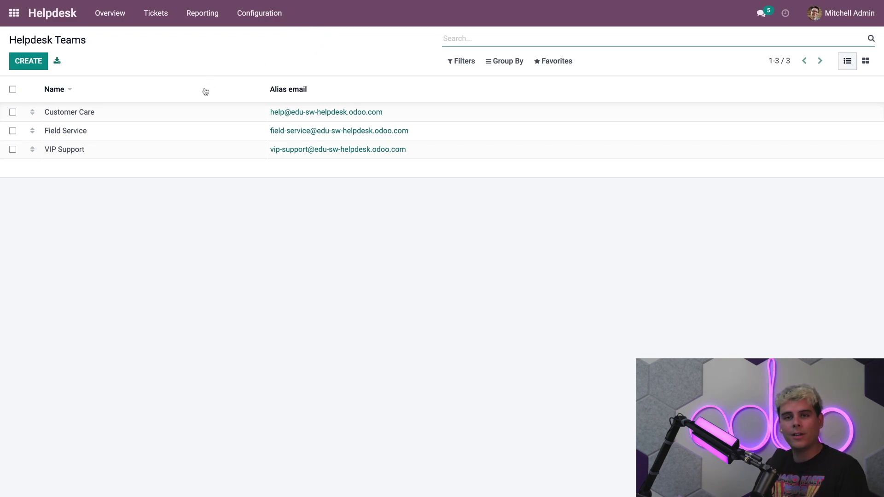
left_click(197, 110)
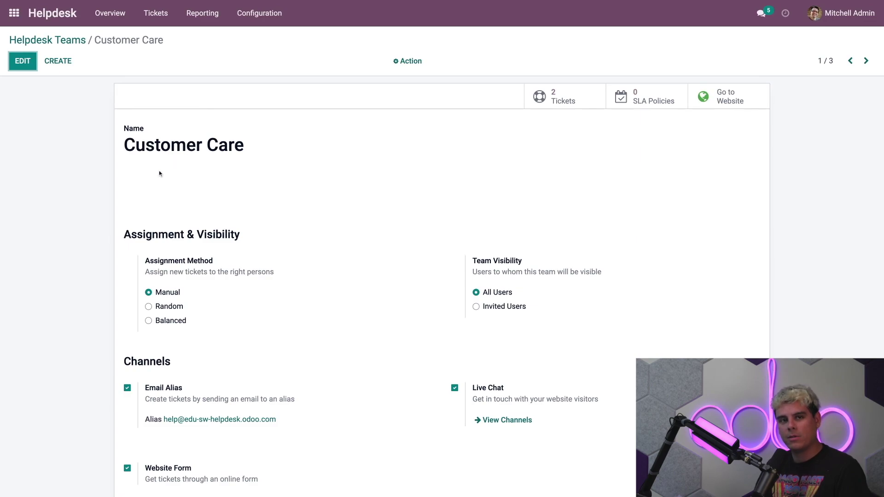
scroll(158, 173, "down", 1)
left_click(23, 61)
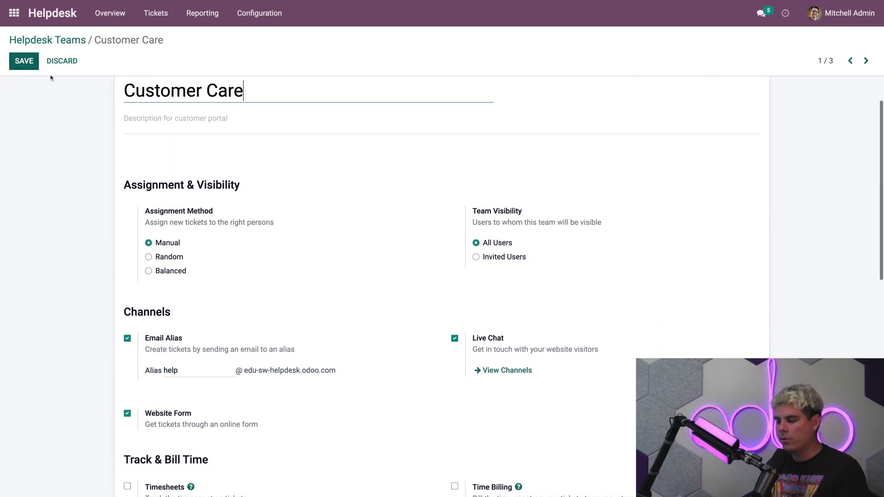
scroll(253, 237, "down", 3)
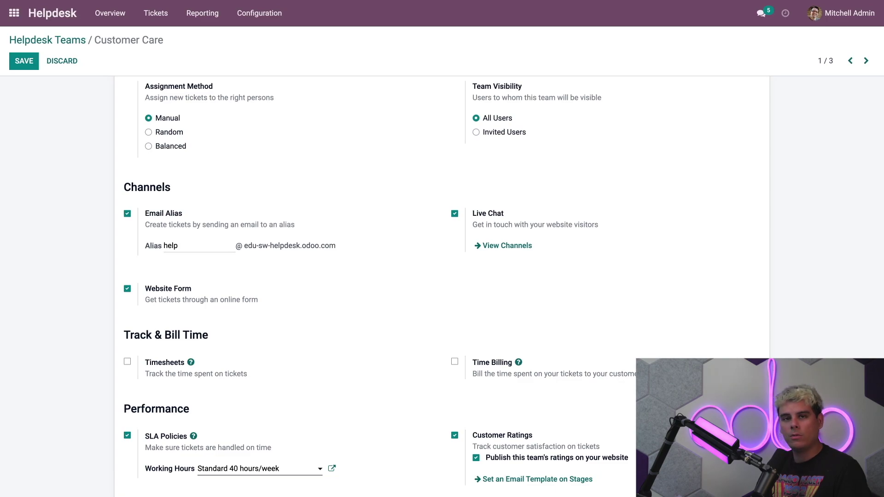
left_click(24, 61)
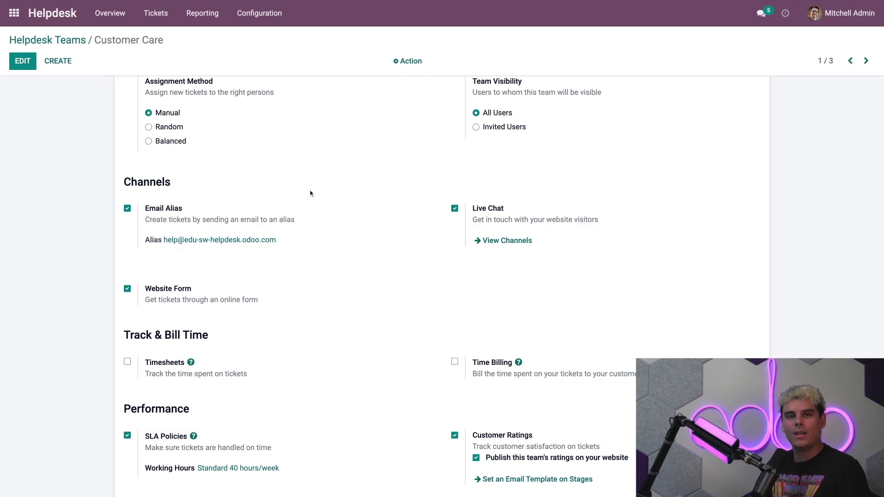
Step: Open the Customer Care channel in the Live Chat app, showing two operators and 15 sessions
left_click(14, 12)
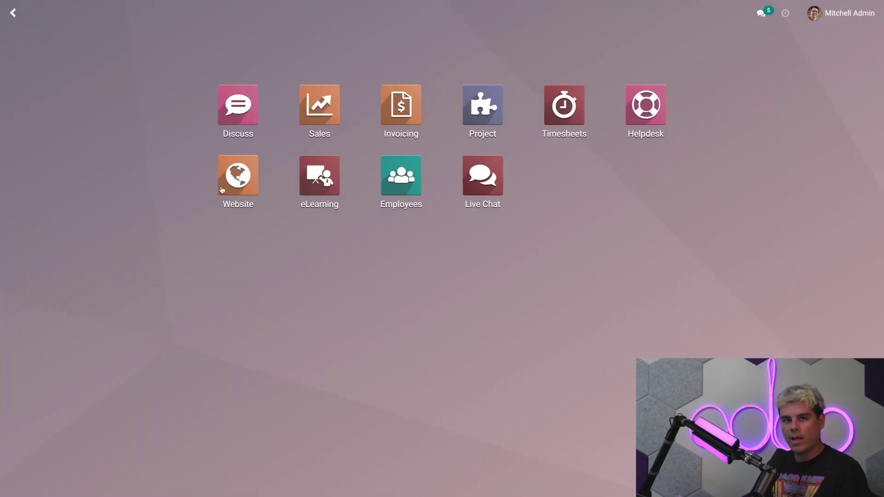
left_click(485, 187)
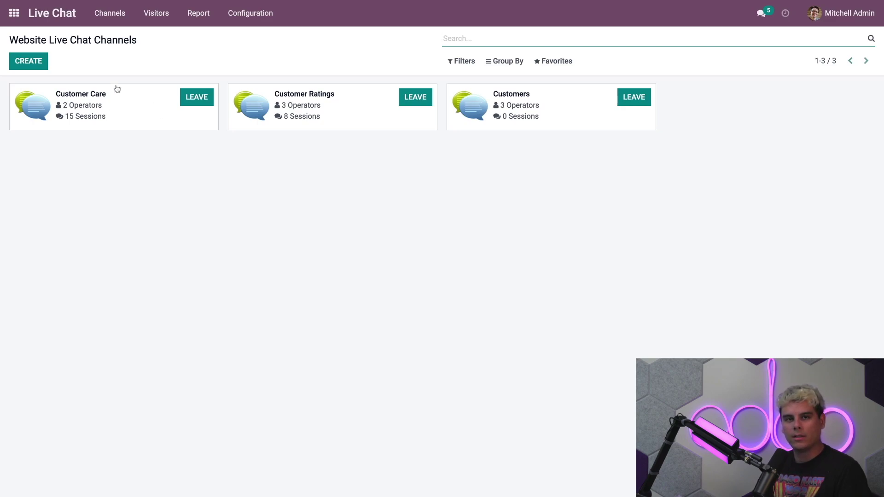
left_click(131, 107)
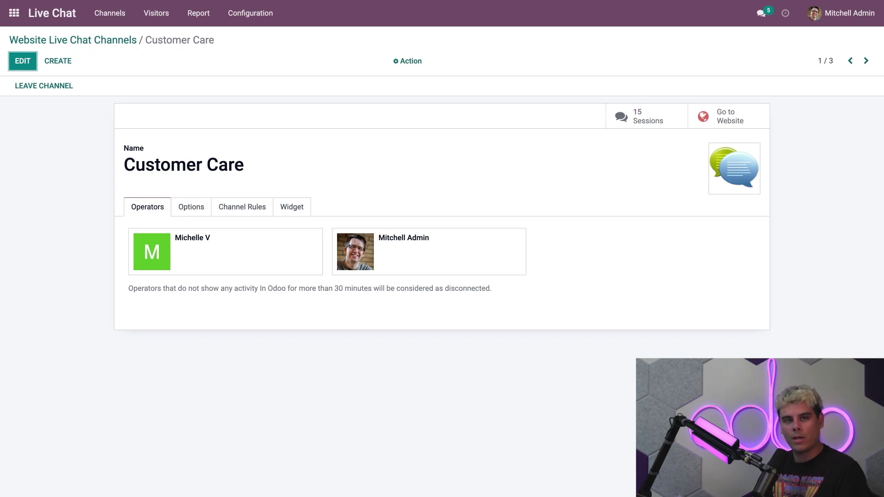
Step: Add the available user as a third operator of the Customer Care channel
left_click(23, 61)
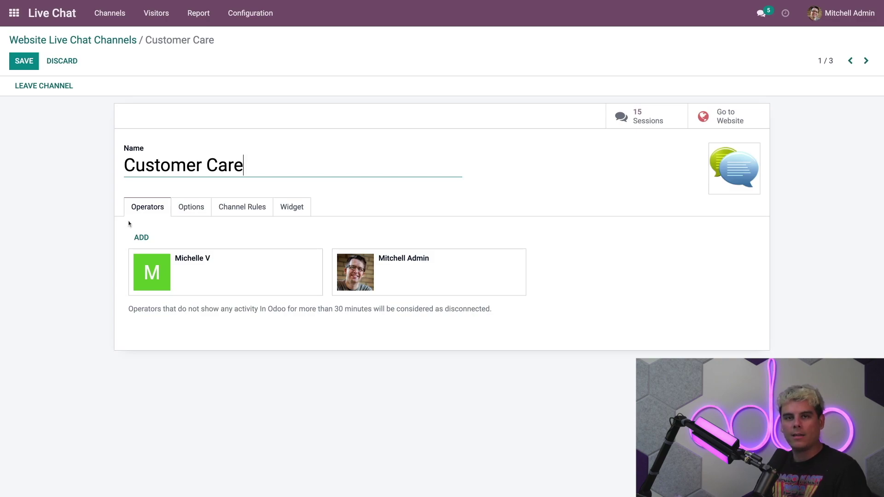
left_click(141, 237)
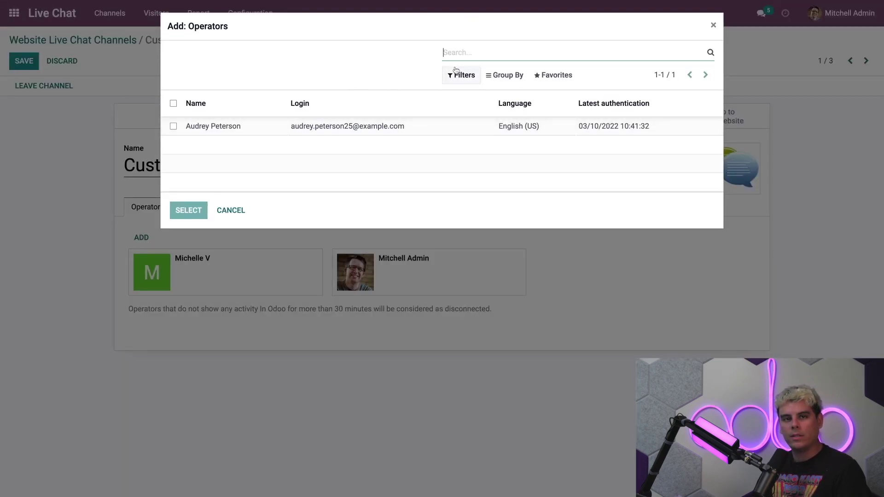
left_click(173, 127)
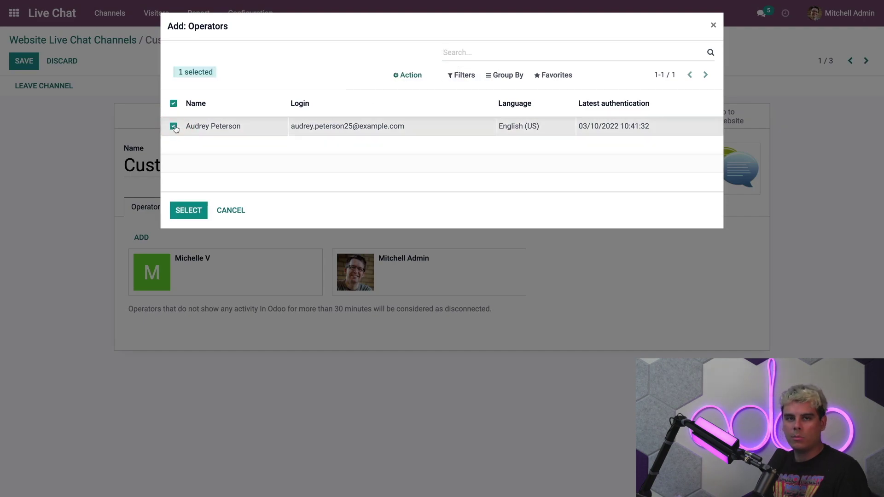
left_click(186, 212)
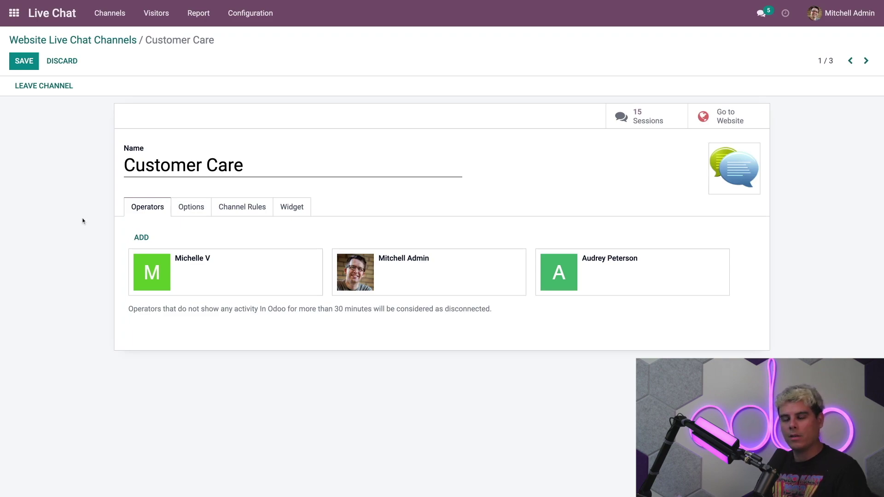
Step: Set the Livechat Button Color to brown #A4723D
left_click(201, 210)
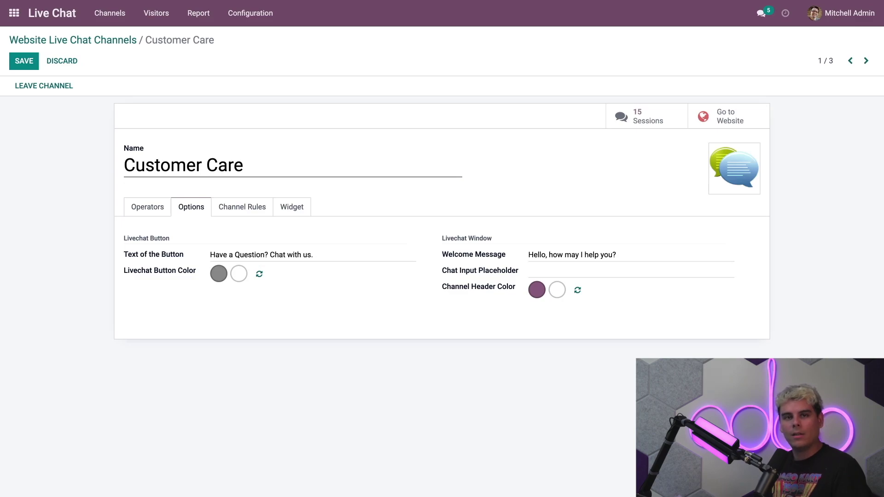
left_click(219, 274)
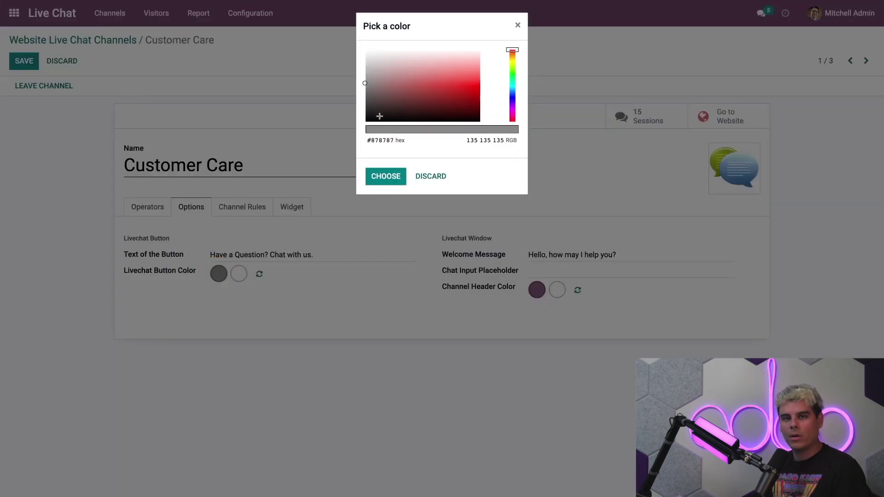
type("#A4723D")
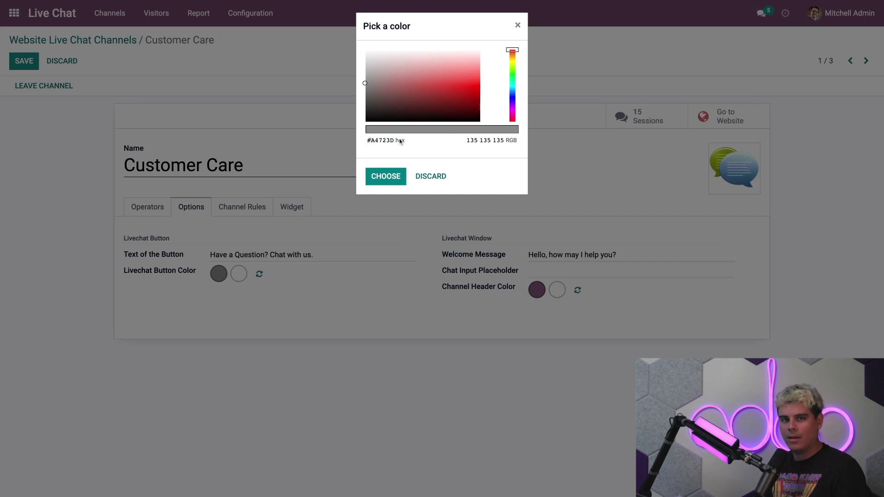
key("Return")
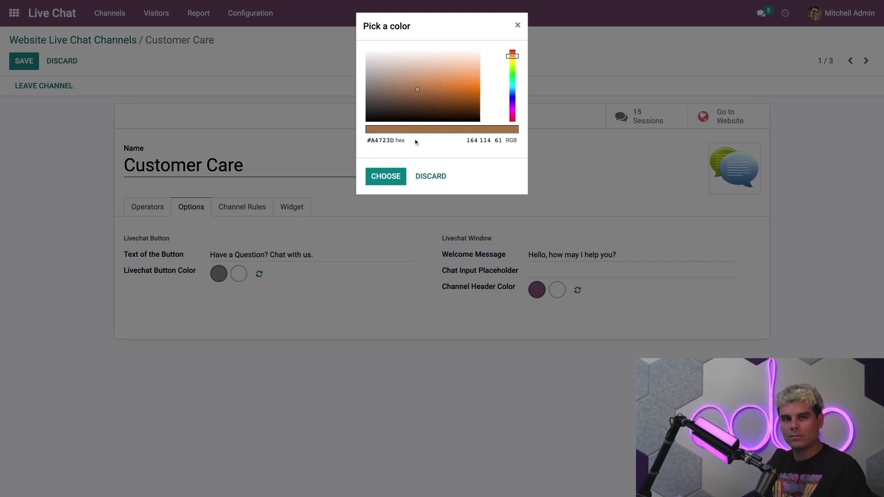
left_click(388, 178)
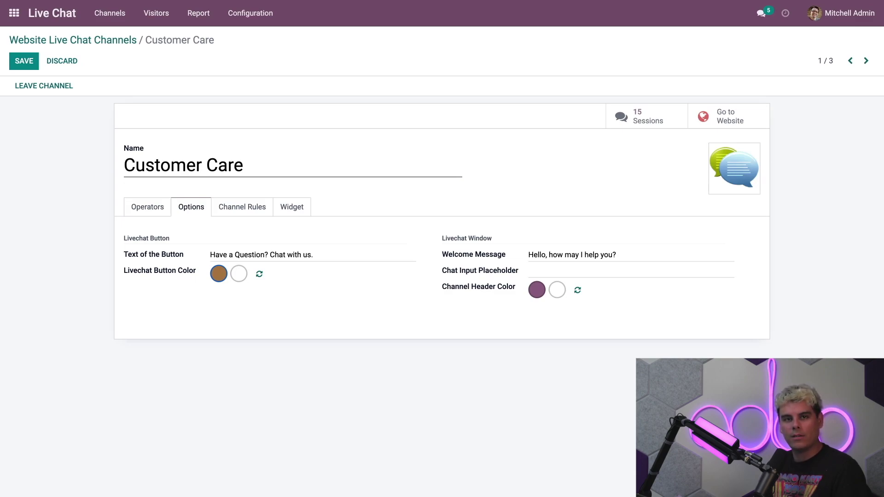
Step: Set the Channel Header Color to the same brown #A4723D
left_click(536, 292)
triple_click(384, 140)
key("ctrl+v")
left_click(382, 177)
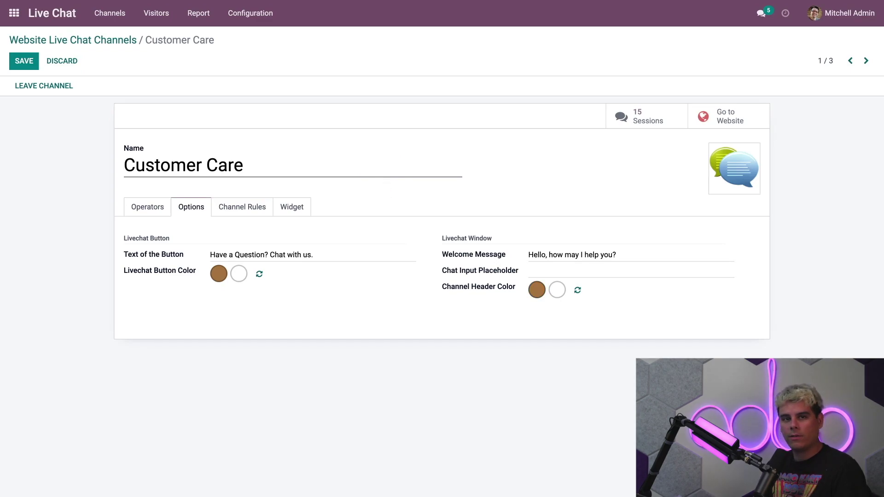
Step: Add an auto-popup channel rule for /helpdesk and delete the /im_livechat/ rule
left_click(242, 206)
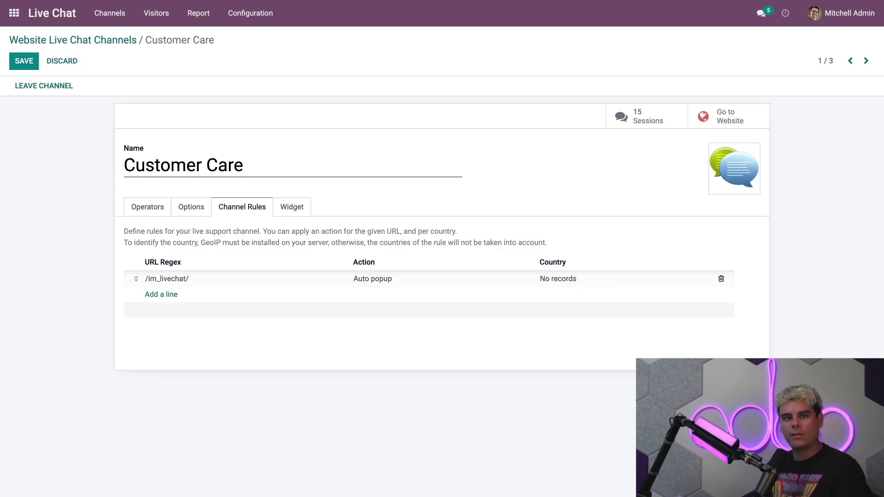
left_click(169, 299)
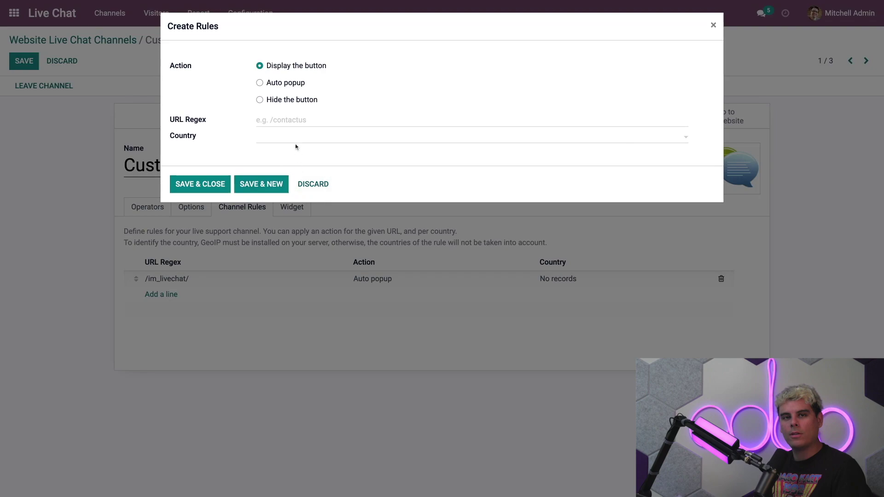
left_click(289, 121)
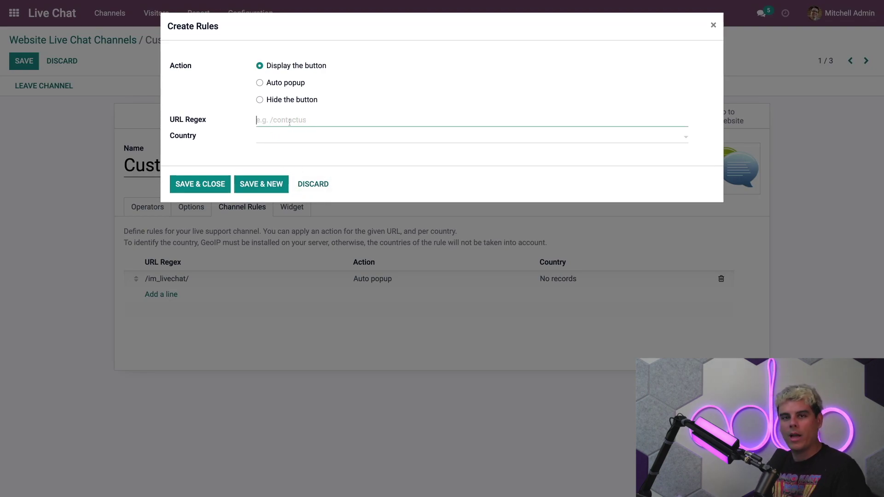
left_click(260, 83)
left_click(268, 125)
type("/hel")
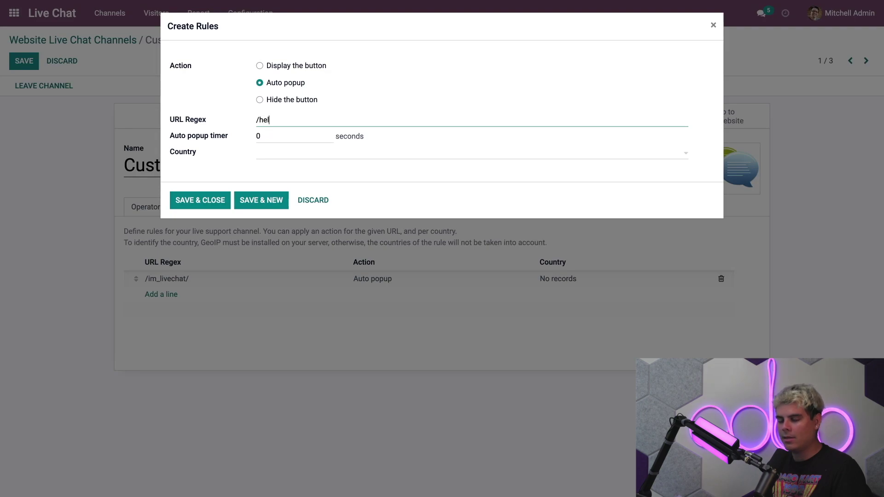
type("pdesk")
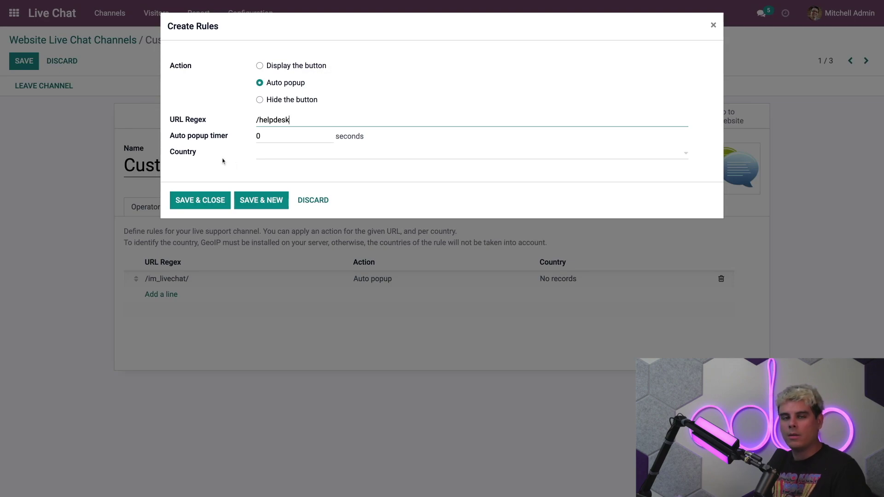
left_click(201, 200)
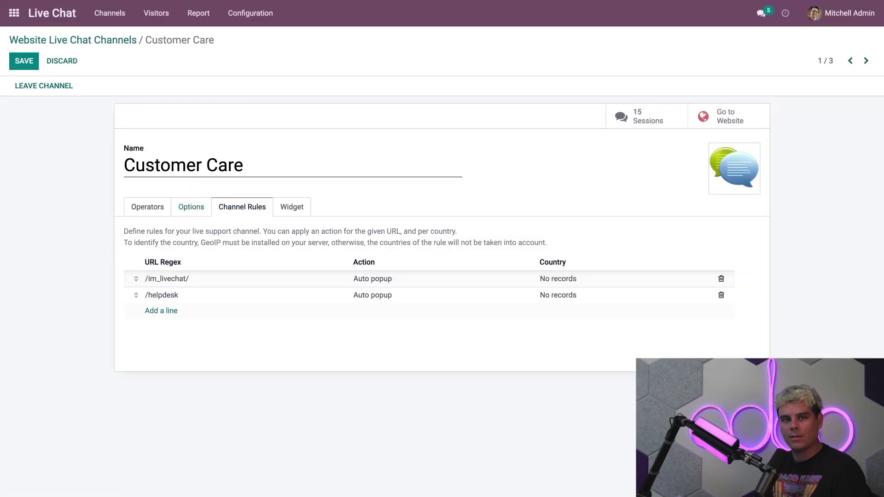
left_click(722, 279)
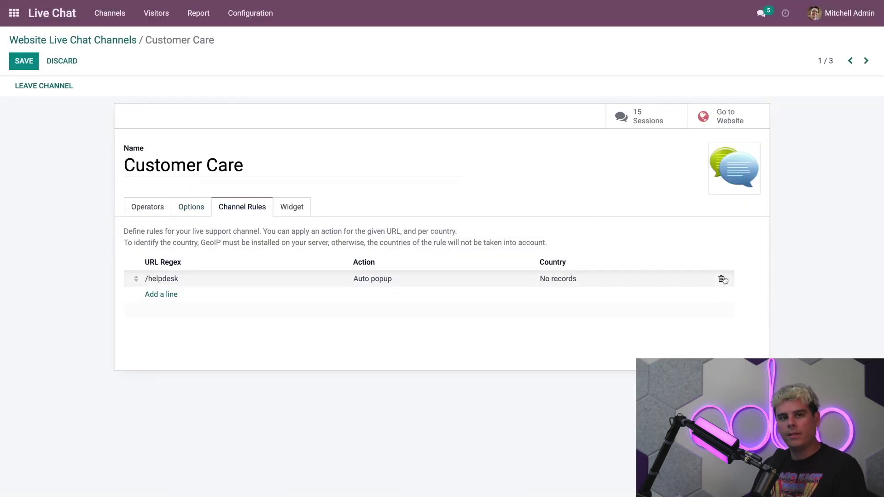
Step: Review the website widget embed code, then save the Customer Care channel settings
left_click(301, 207)
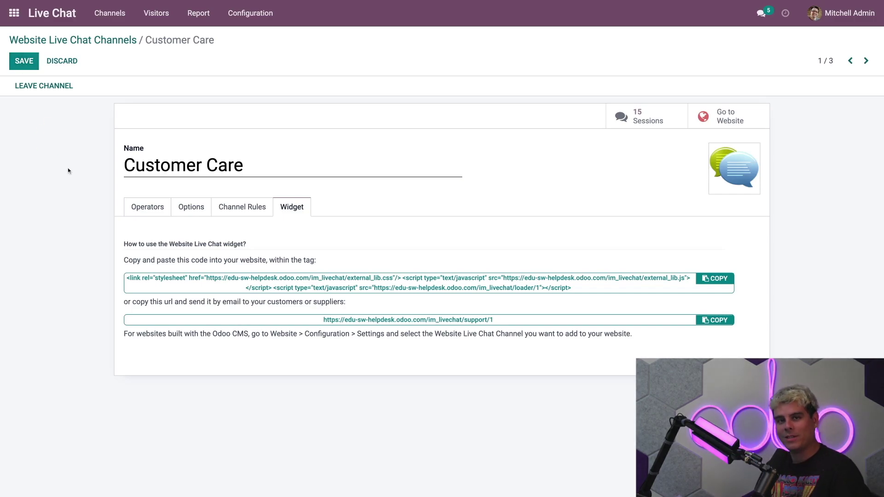
left_click(25, 62)
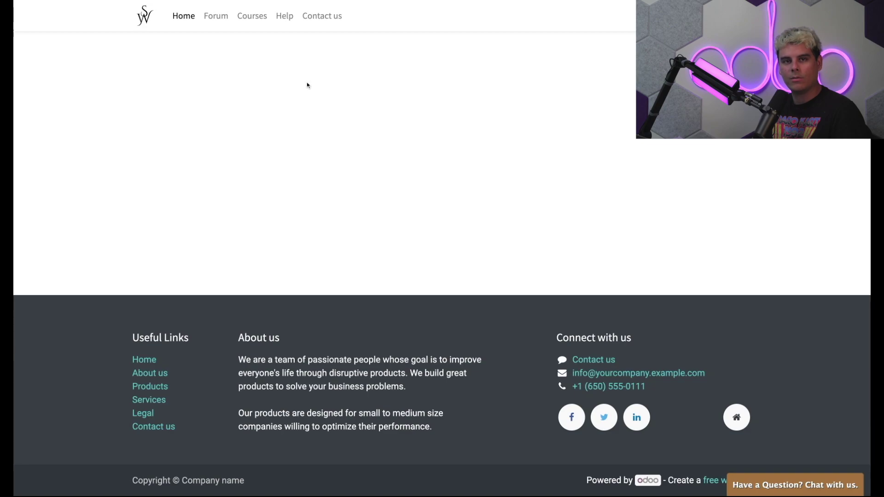
Step: On the website's Help page, send the visitor chat message 'I need help'
left_click(285, 18)
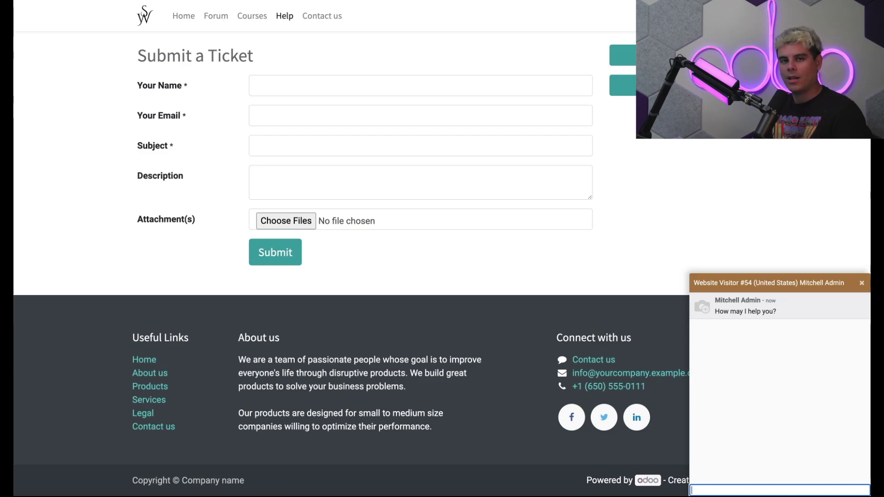
type("I")
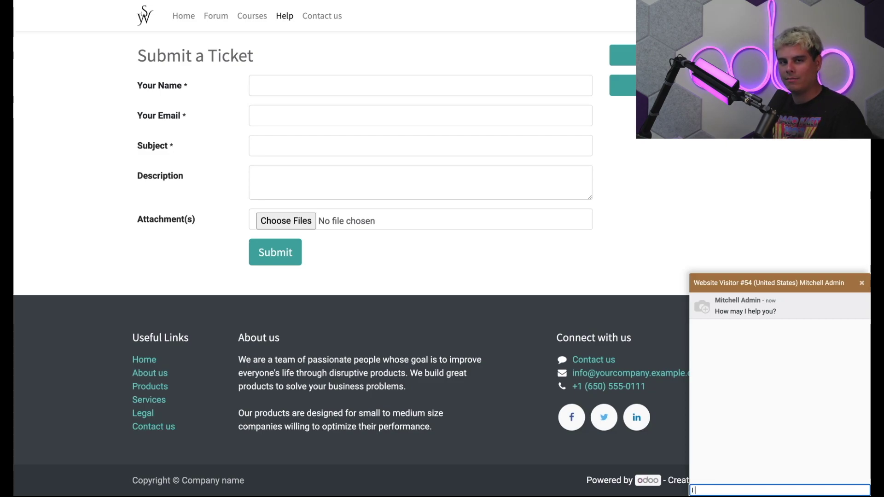
type(" need help")
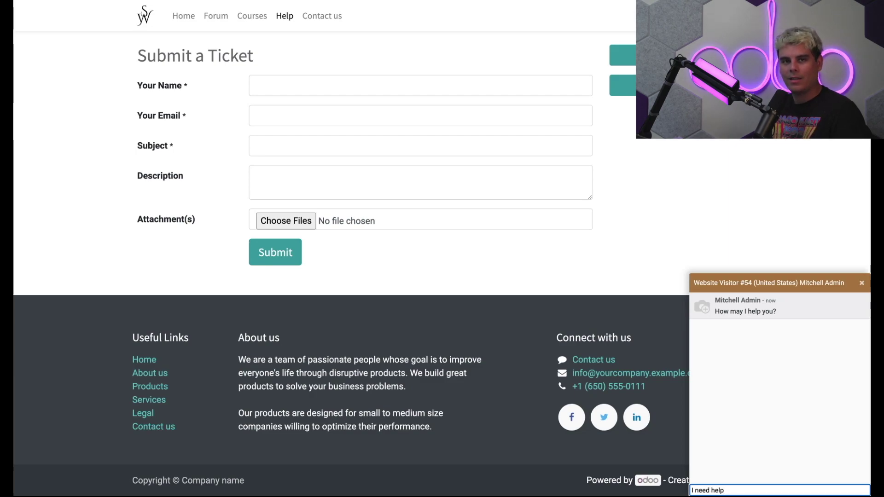
key("Return")
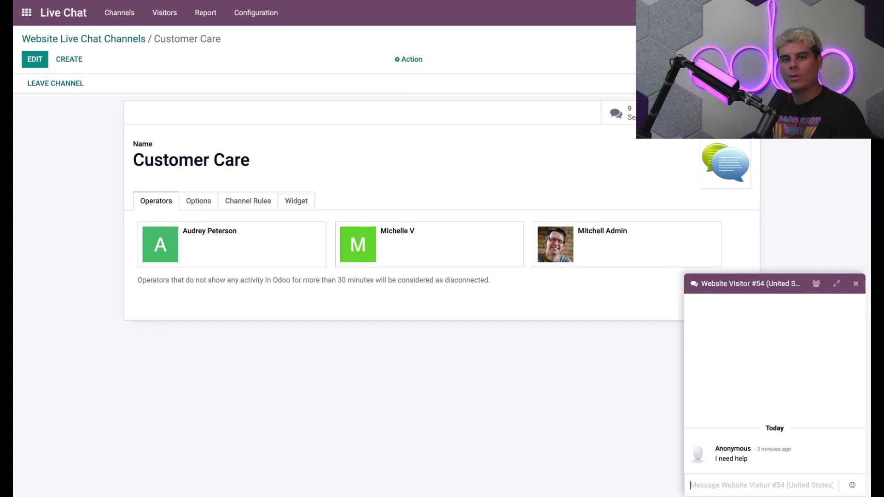
Step: Reply with the 'sorry' canned response asking whether a support ticket is already open
type(":")
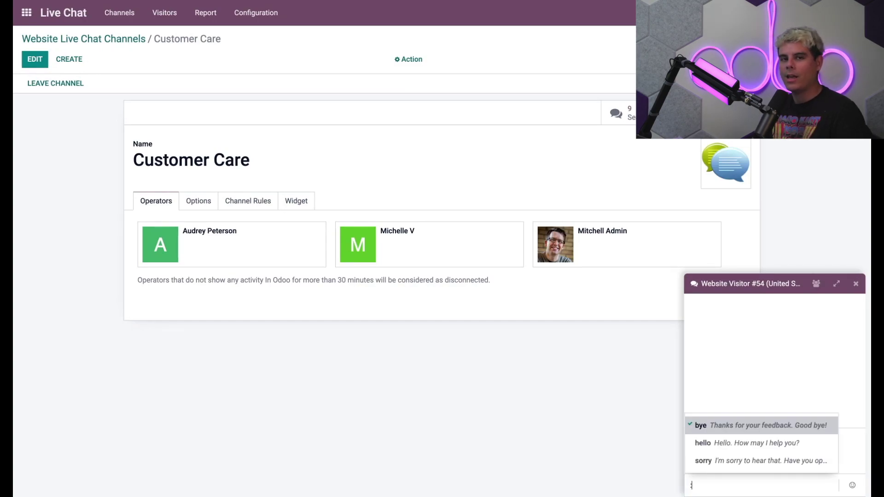
left_click(746, 460)
key("Return")
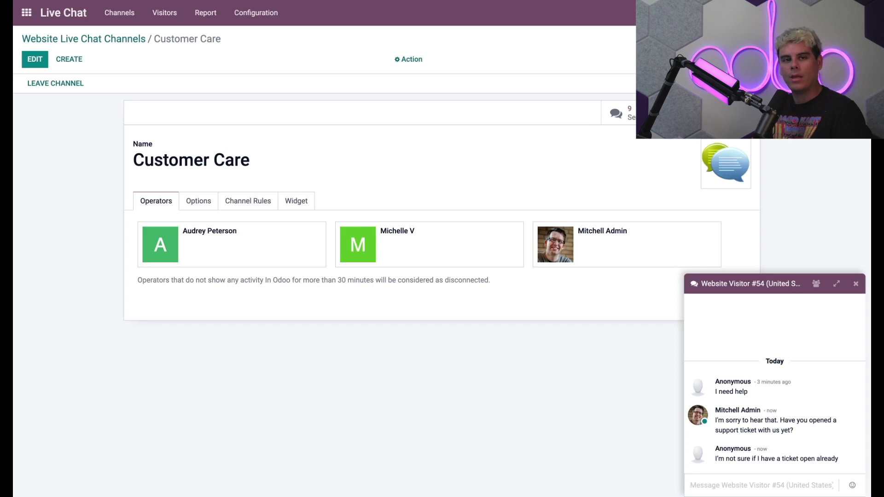
Step: Search existing helpdesk tickets from the chat using reference S00020
type("/")
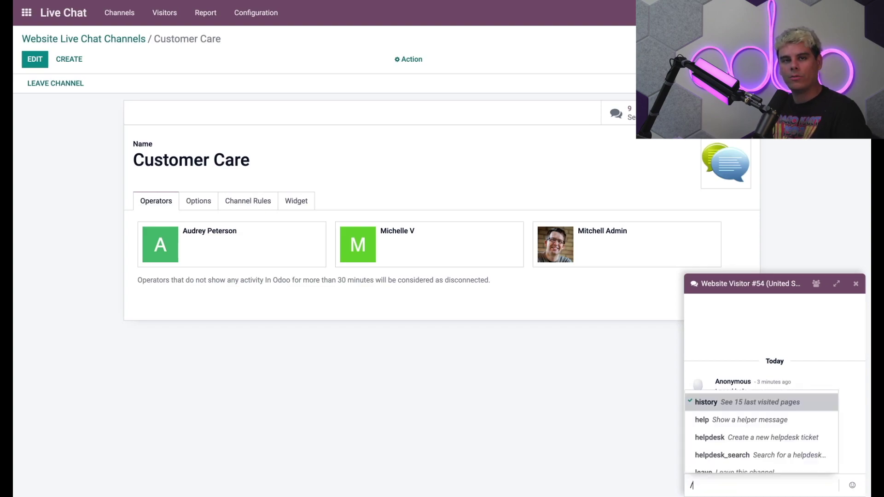
left_click(759, 455)
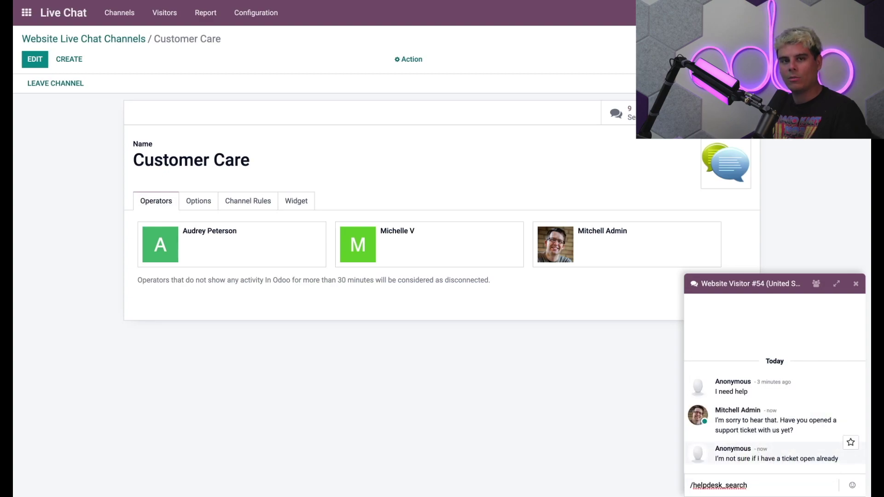
type("S000")
type("20")
key("Return")
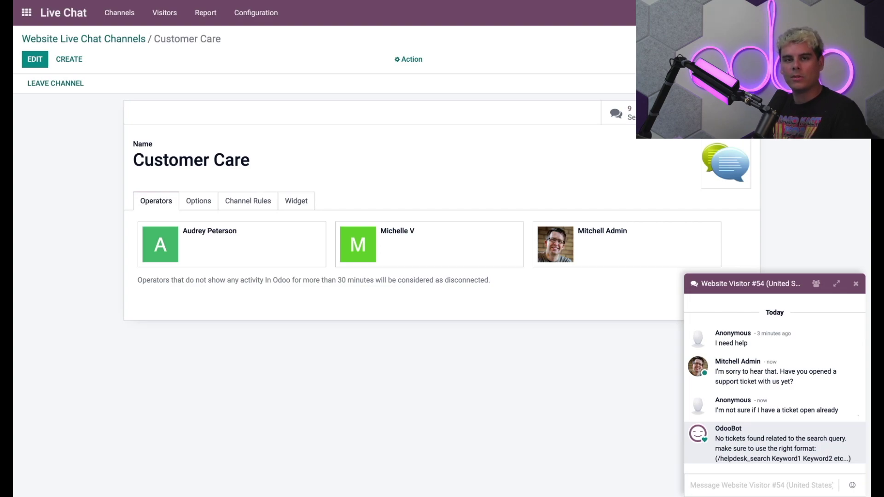
Step: Create a helpdesk ticket named 'Missing screws' with the /helpdesk chat command
type("/helpde")
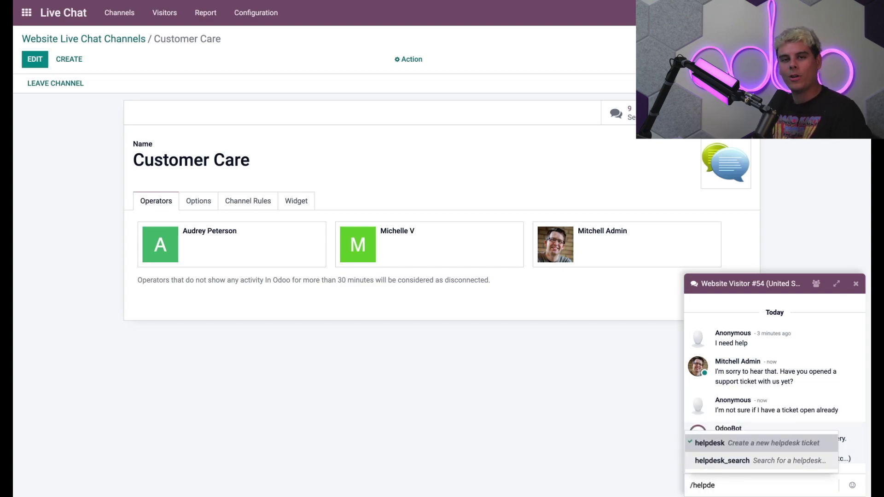
key("Return")
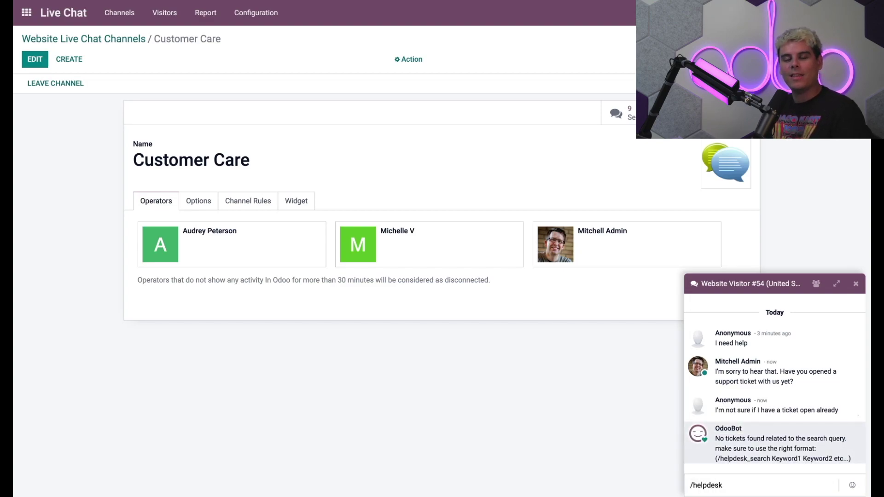
type("Missing")
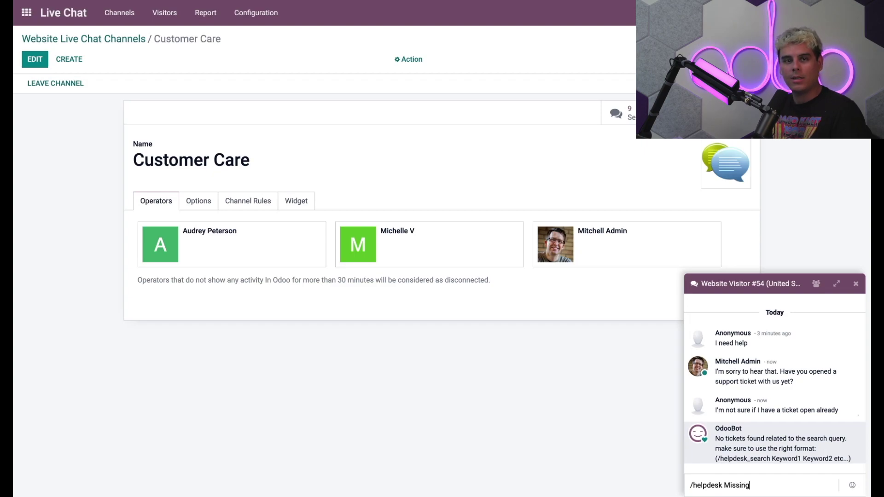
type(" screws")
key("Return")
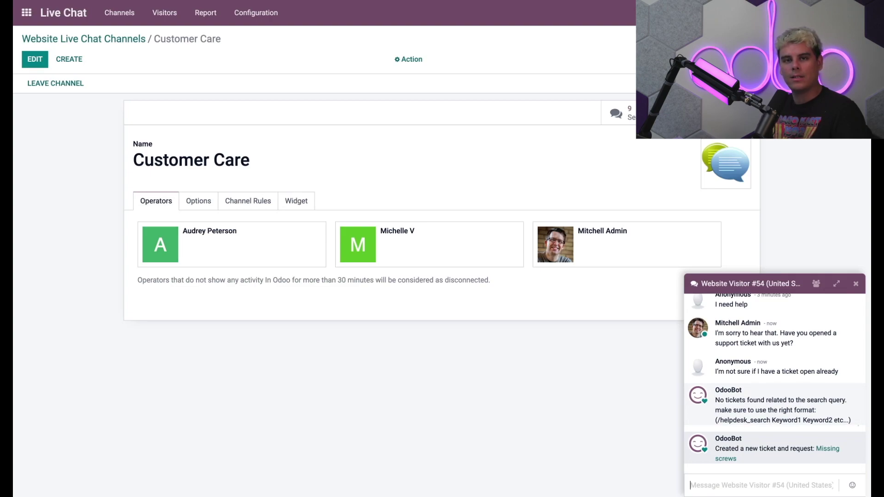
Step: Open the Missing screws ticket for editing and set its customer to the matching contact
left_click(824, 452)
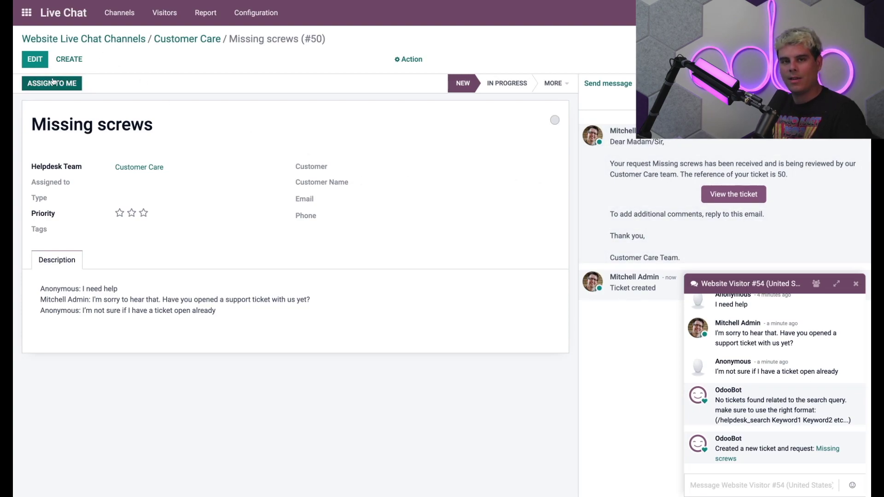
left_click(35, 59)
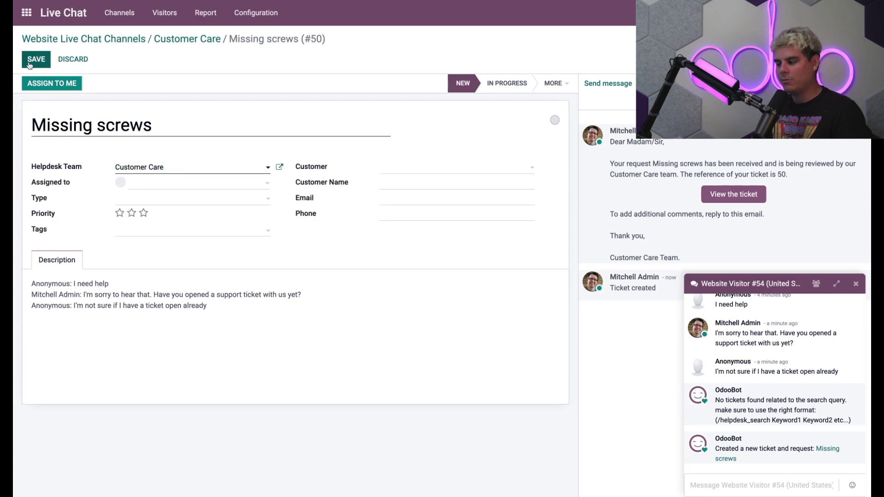
left_click(405, 168)
type("Jeff")
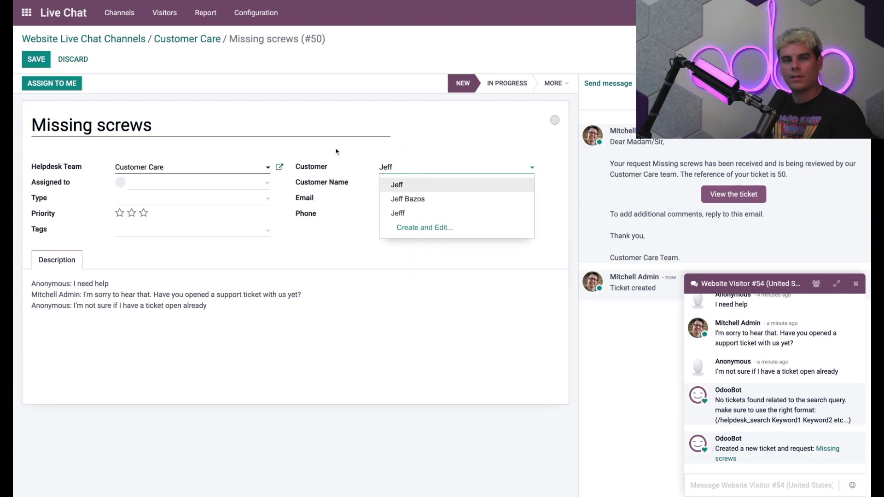
key("Return")
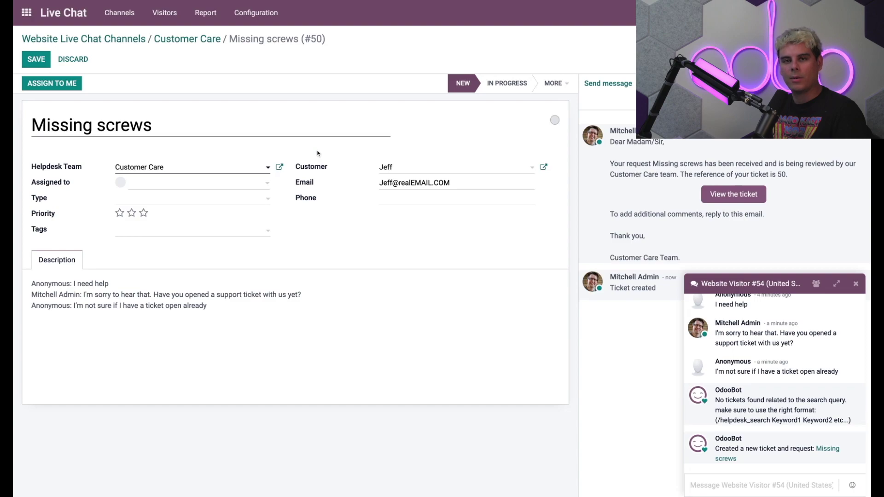
Step: Assign the ticket to the admin user and save it
left_click(198, 187)
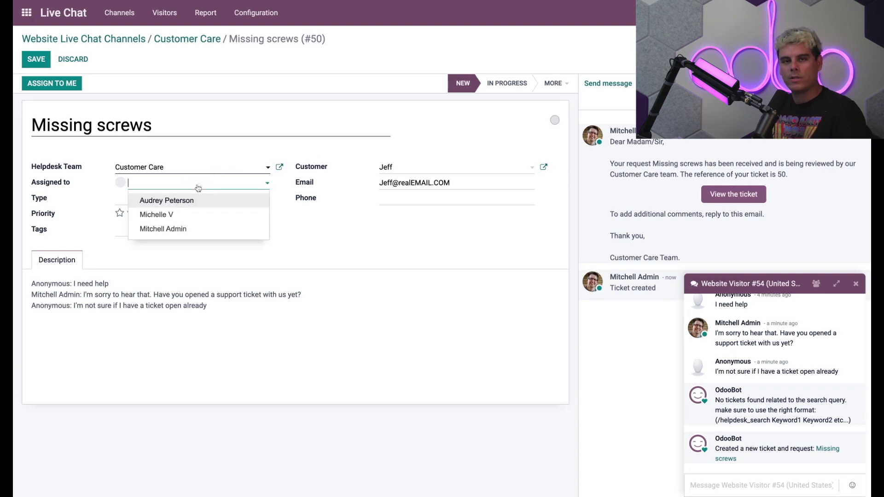
left_click(175, 228)
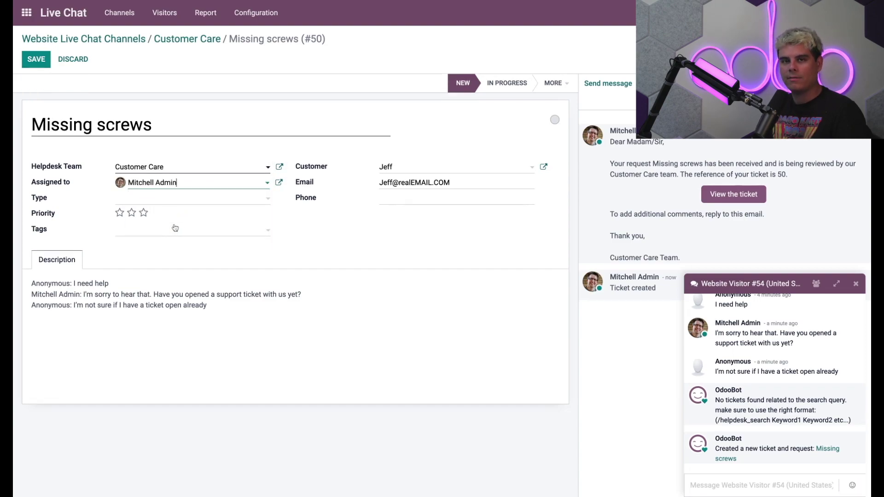
left_click(35, 61)
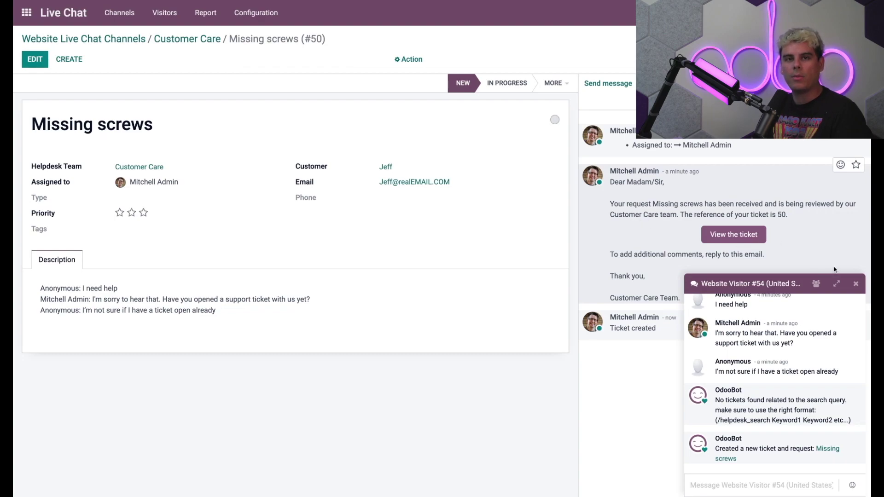
Step: Close the visitor's live chat window, leaving the Missing screws ticket #50 on screen
left_click(856, 284)
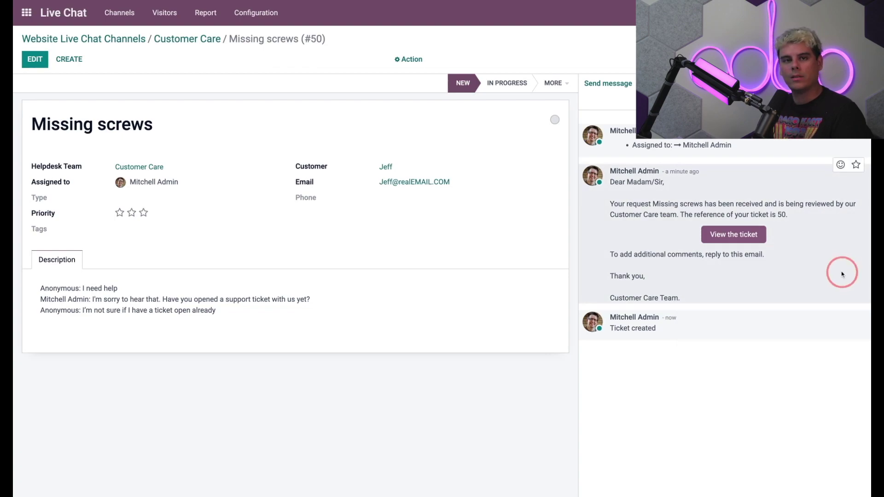